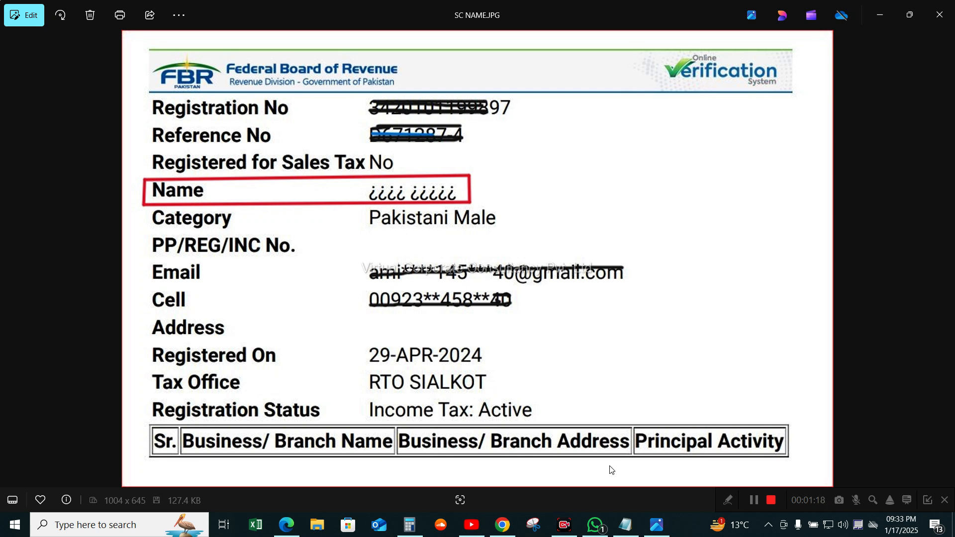
# - Switch to Chrome and open the eFBR Taxpayer Facilitation Portal at e.fbr.gov.pk in a new tab
pyautogui.click(503, 528)
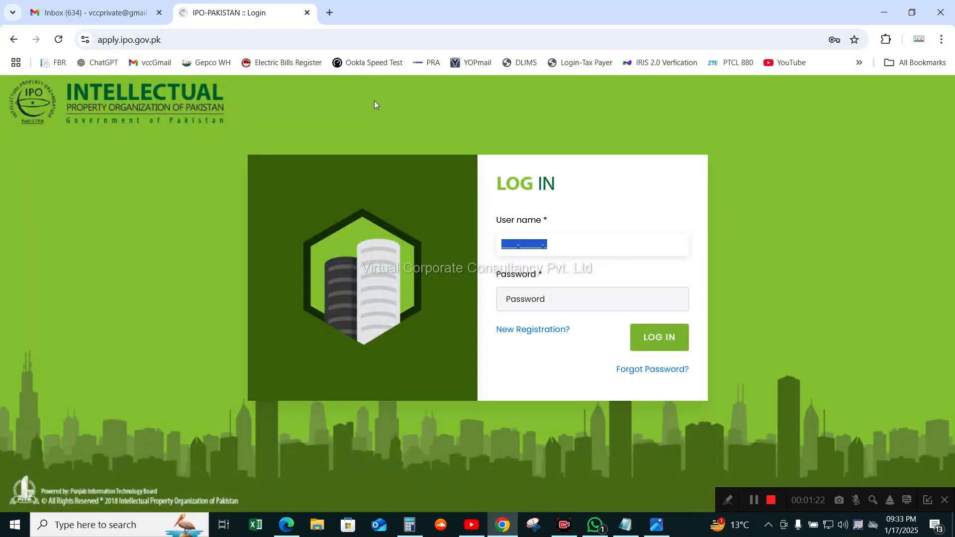
pyautogui.click(330, 12)
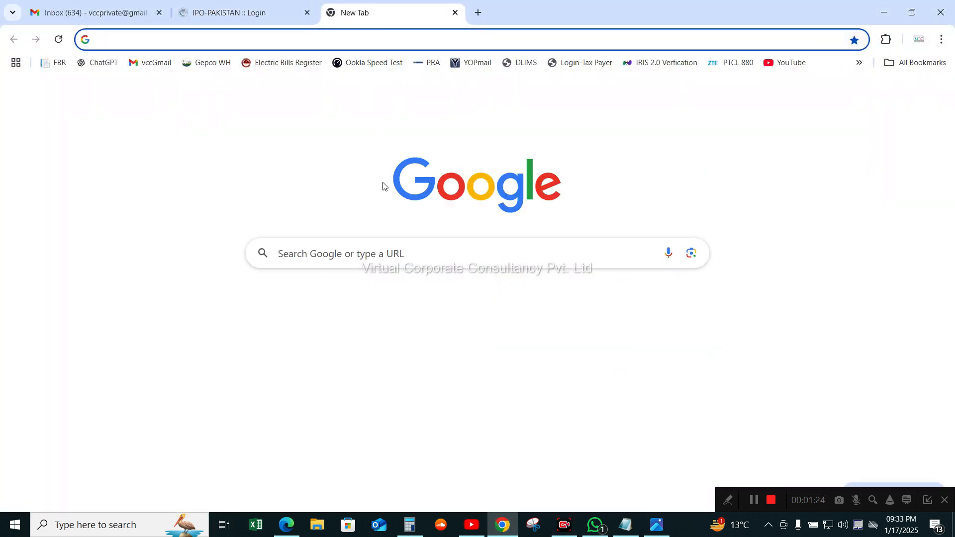
pyautogui.click(273, 41)
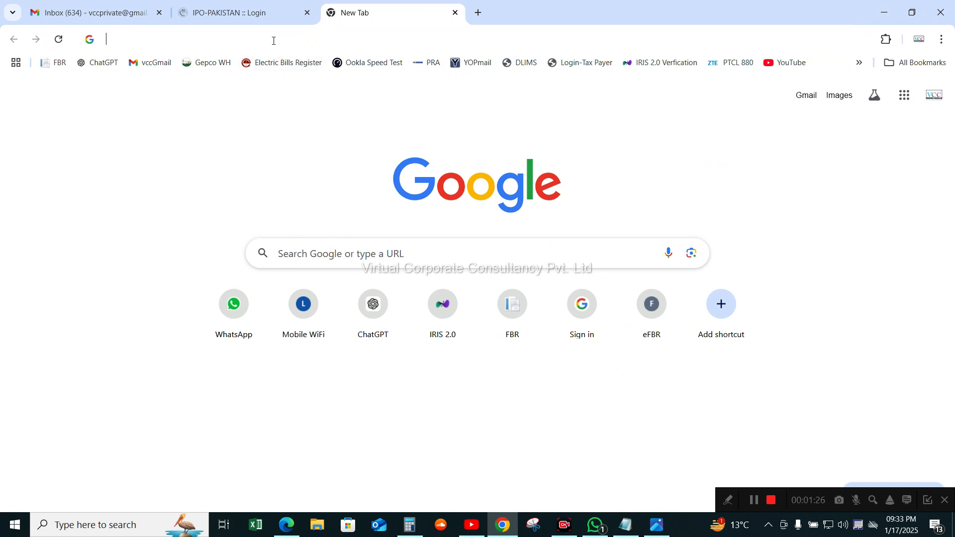
pyautogui.write('e')
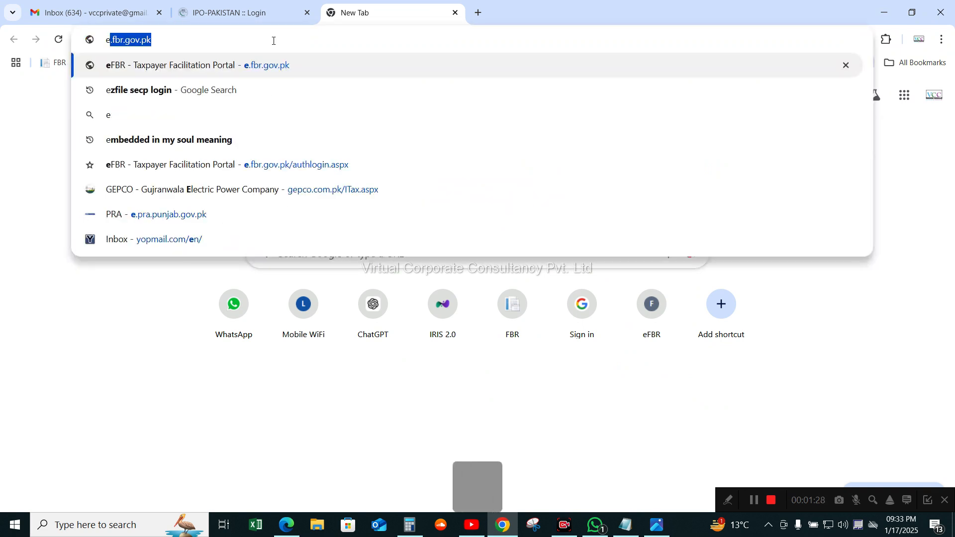
pyautogui.click(275, 68)
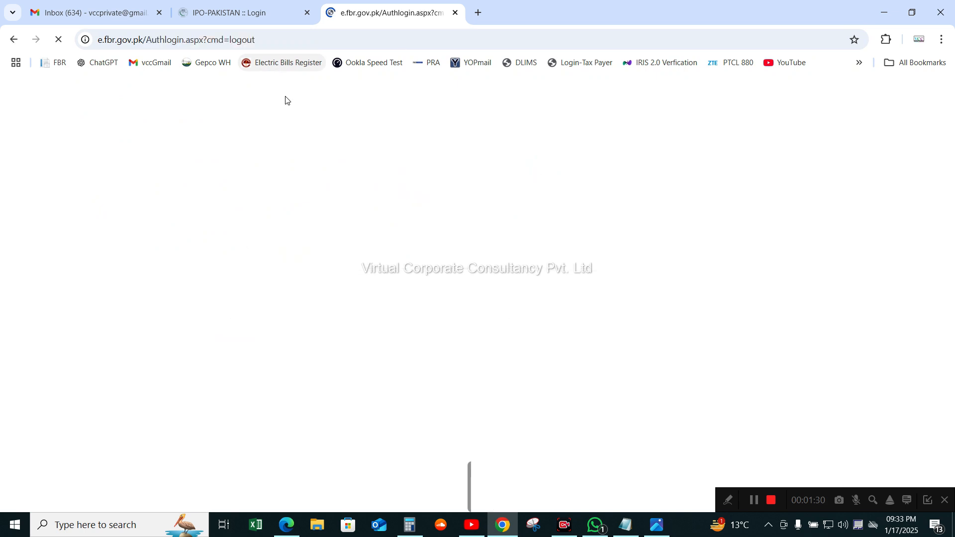
# - Open the Income Tax e-Payments form on the eFBR portal
pyautogui.click(309, 343)
pyautogui.scroll(-2, 309, 343)
pyautogui.click(317, 340)
pyautogui.scroll(2, 416, 319)
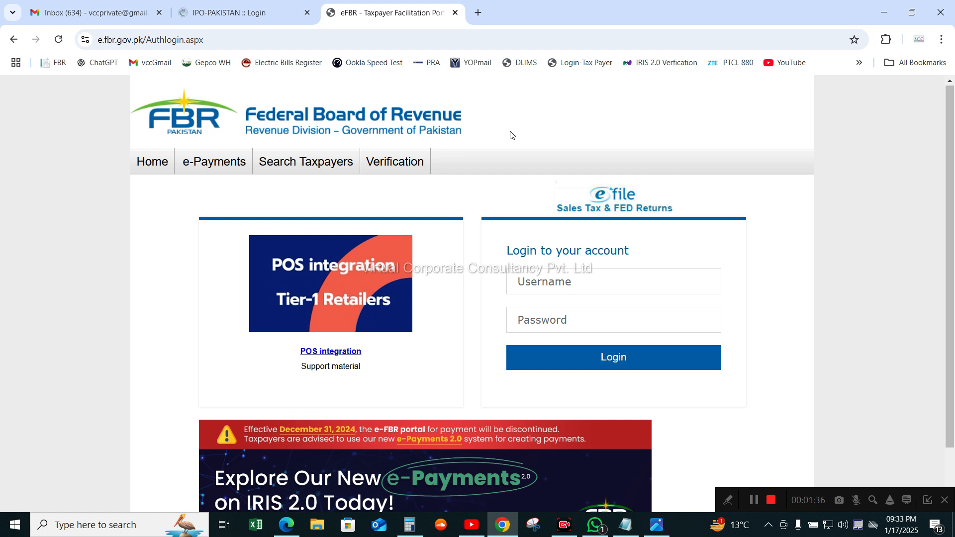
pyautogui.moveTo(210, 166)
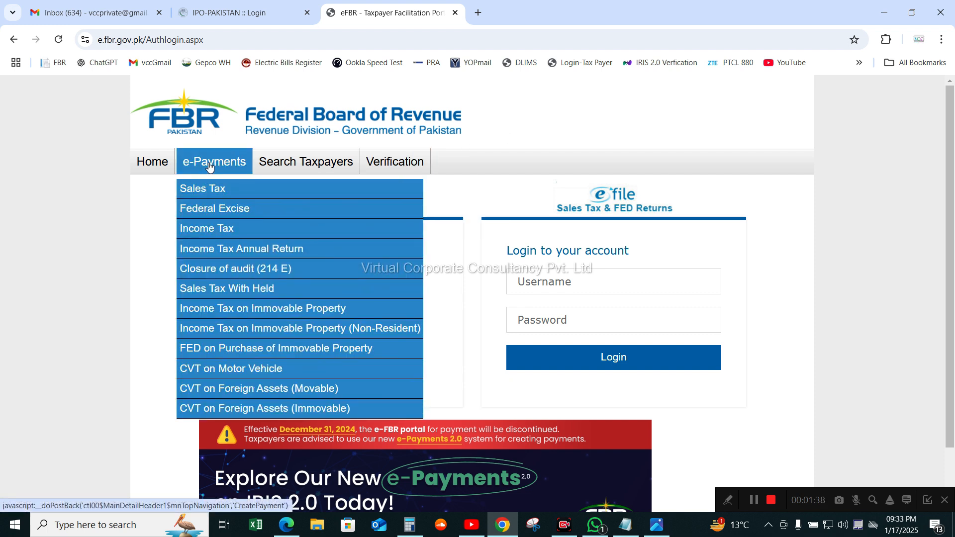
pyautogui.click(211, 233)
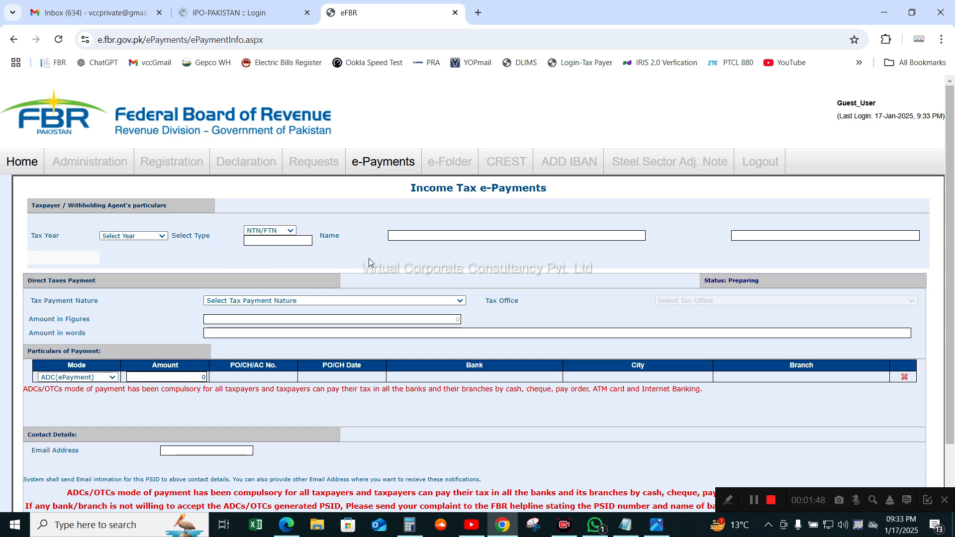
# - Copy the taxpayer's name from the Vlog note in Notepad into the Name field of the payment form
pyautogui.click(412, 235)
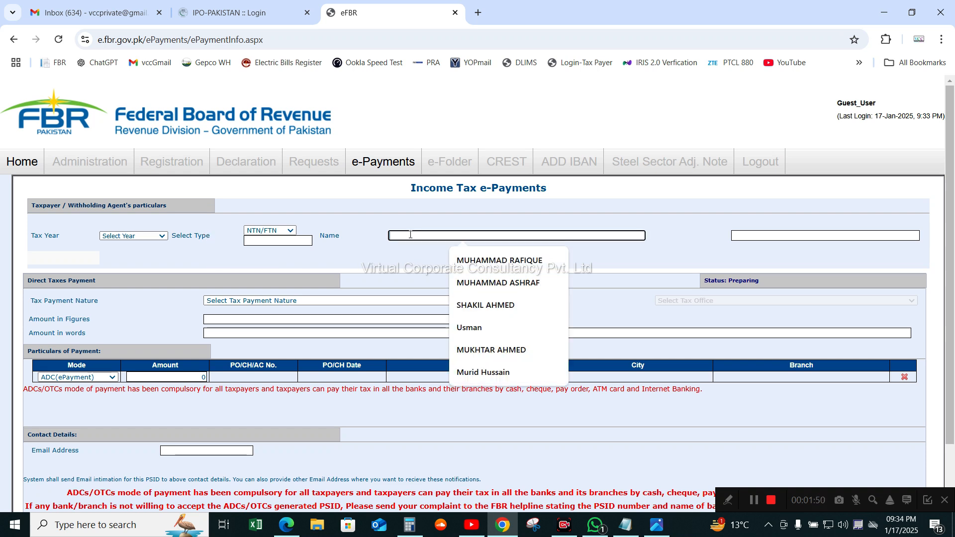
pyautogui.click(629, 525)
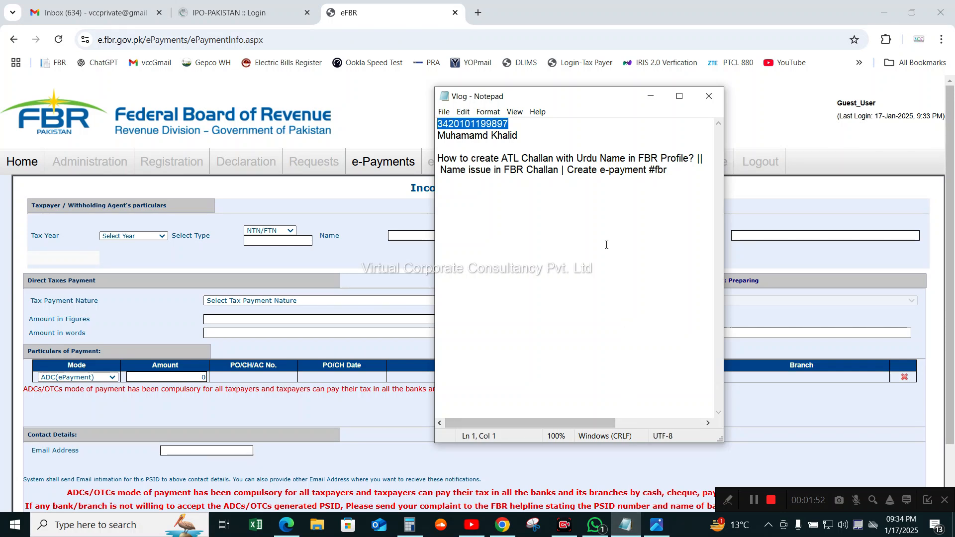
pyautogui.click(517, 193)
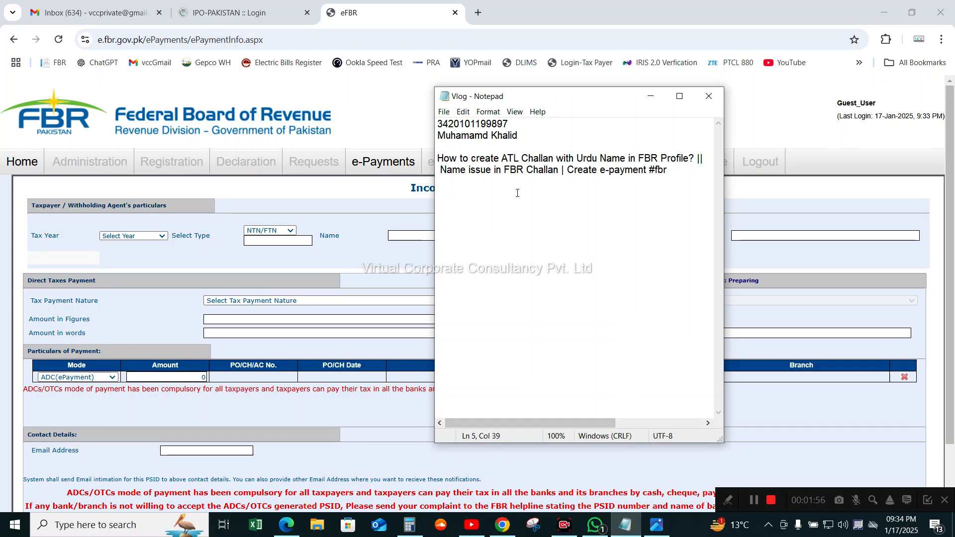
pyautogui.click(515, 135)
pyautogui.moveTo(515, 134); pyautogui.dragTo(436, 136)
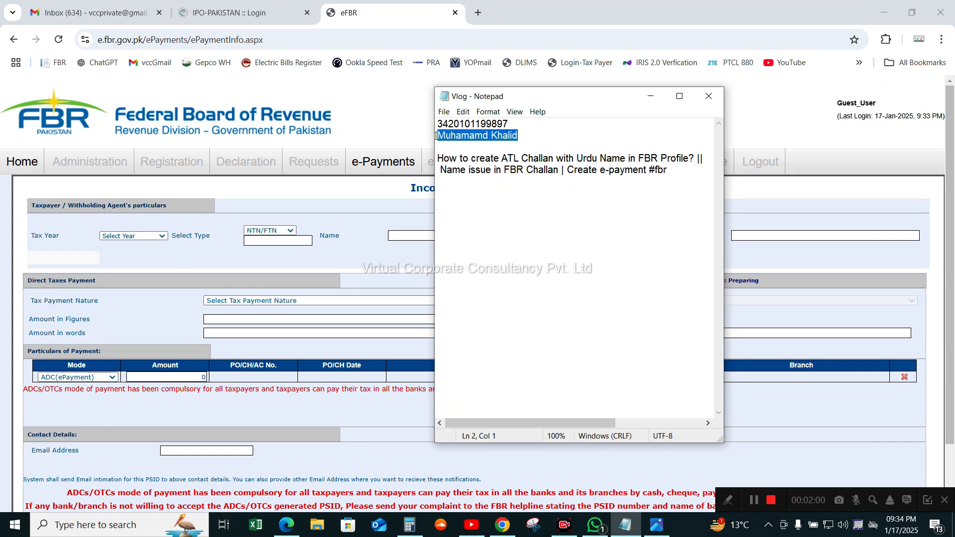
pyautogui.hotkey('ctrl', 'c')
pyautogui.moveTo(363, 184)
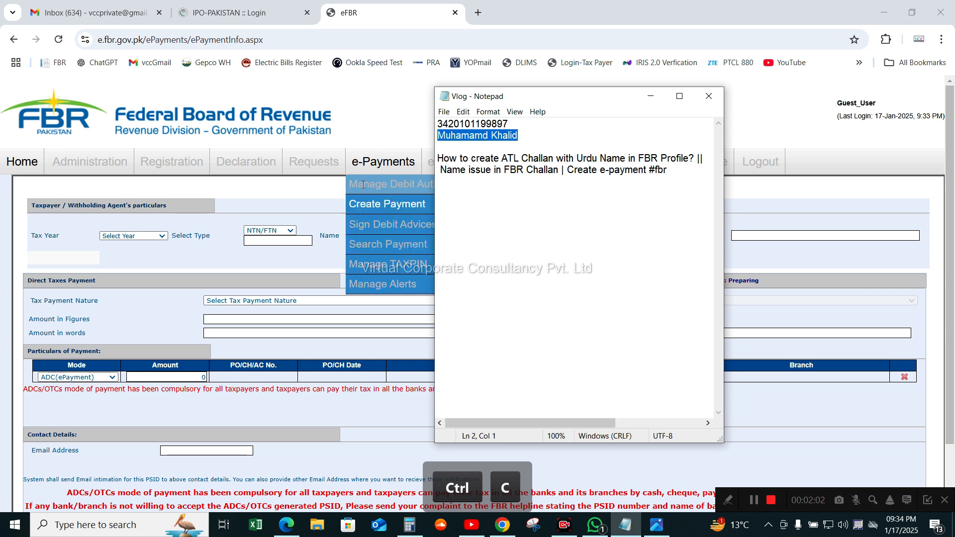
pyautogui.click(380, 199)
pyautogui.click(395, 232)
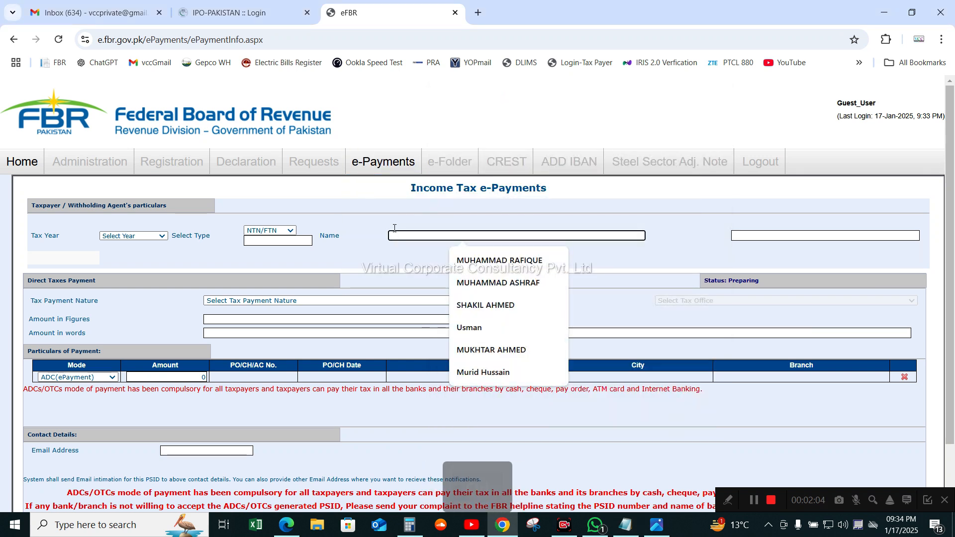
pyautogui.hotkey('ctrl', 'v')
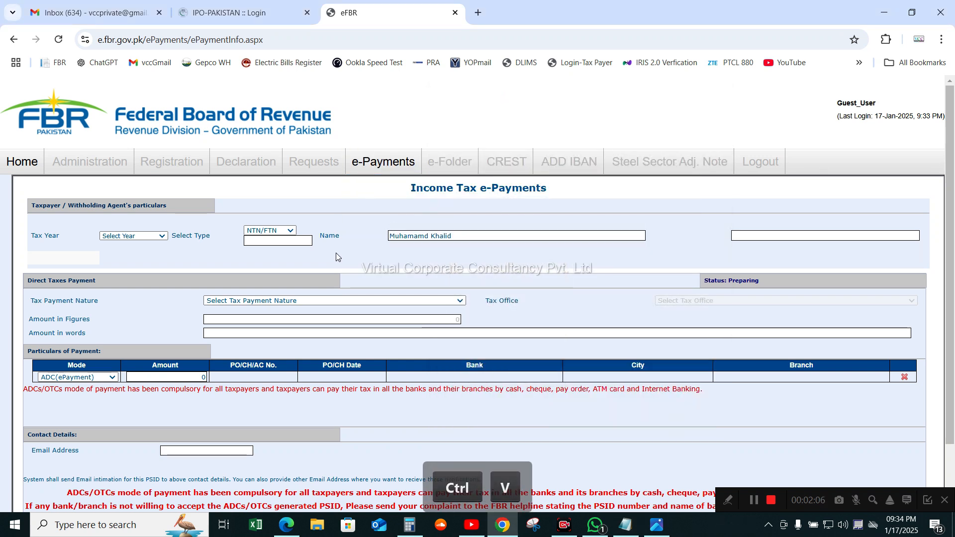
# - Set the taxpayer identification type to CNIC and enter the taxpayer's CNIC number copied from the Notepad note
pyautogui.click(291, 231)
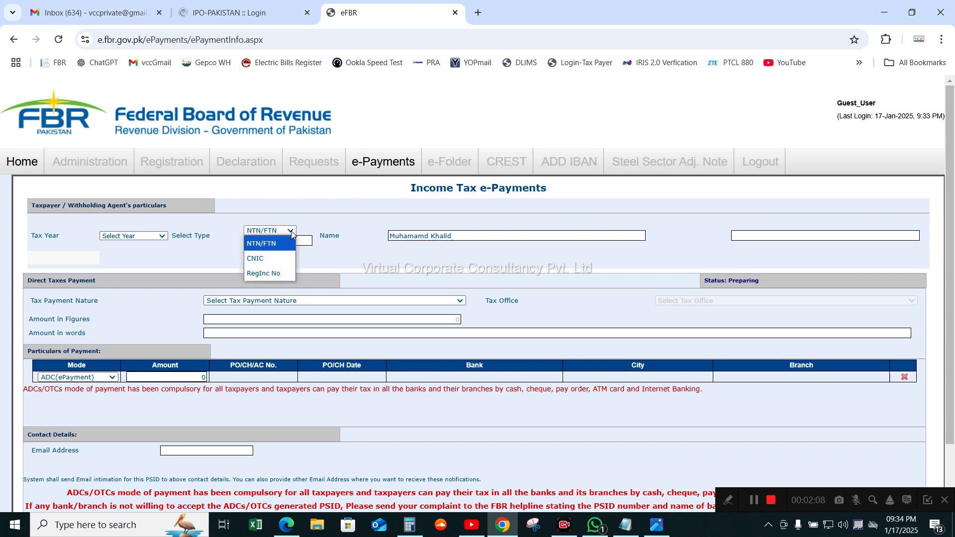
pyautogui.click(273, 257)
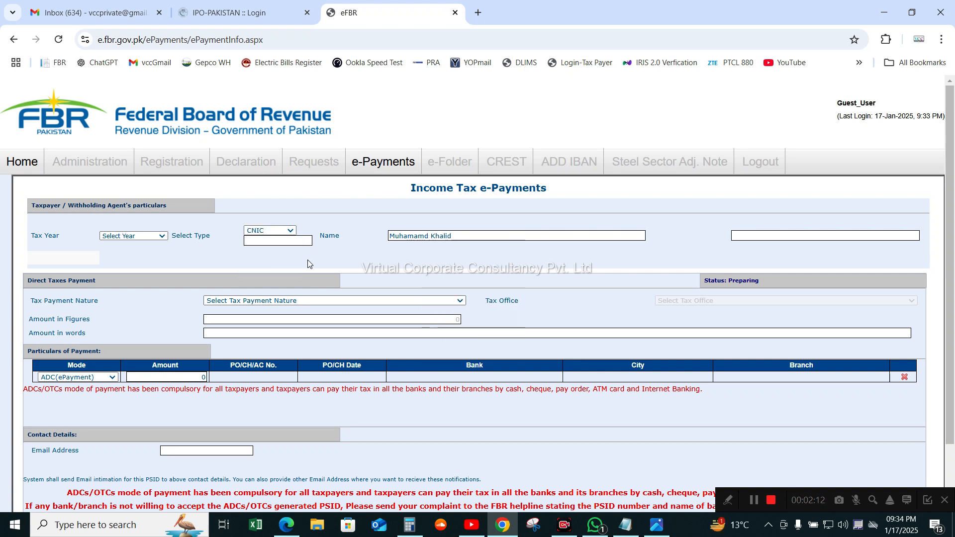
pyautogui.click(270, 239)
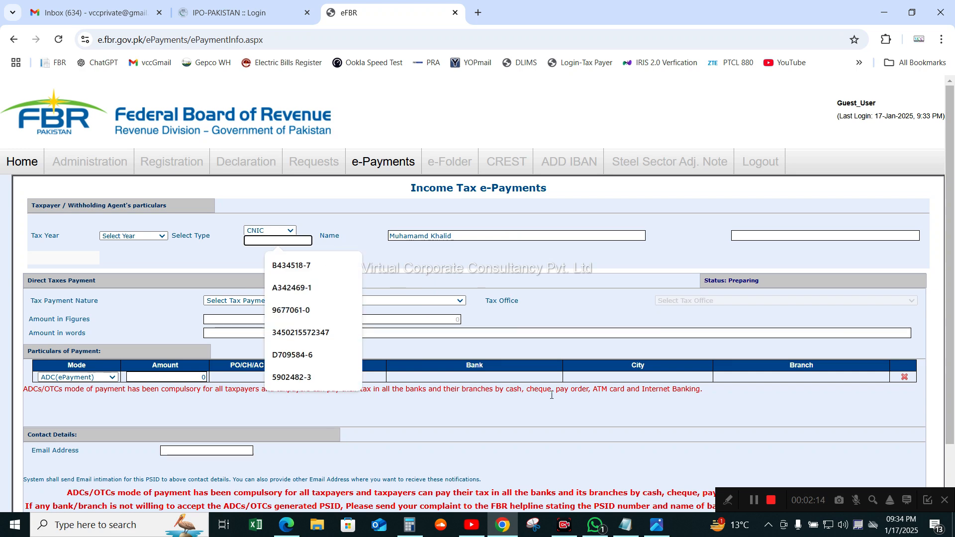
pyautogui.click(625, 525)
pyautogui.click(510, 124)
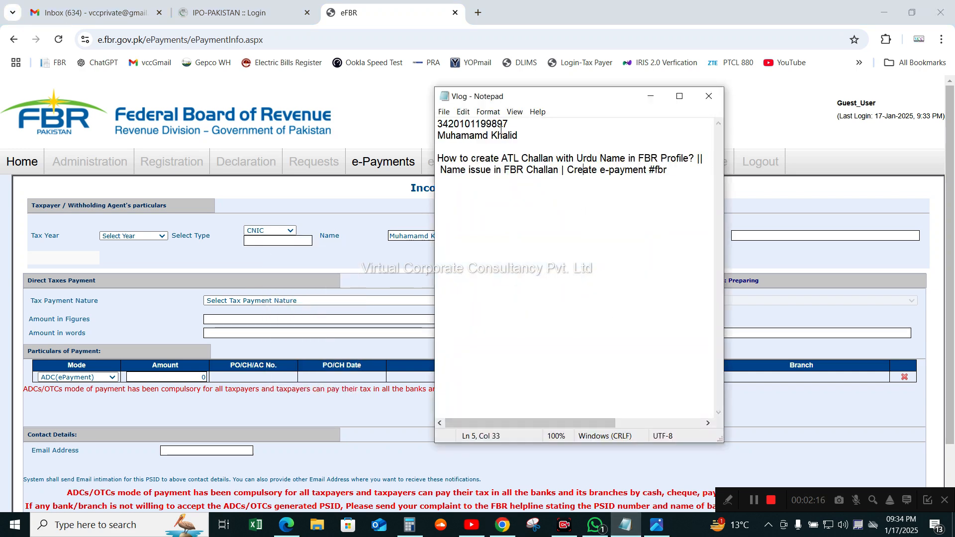
pyautogui.moveTo(508, 123); pyautogui.dragTo(431, 117)
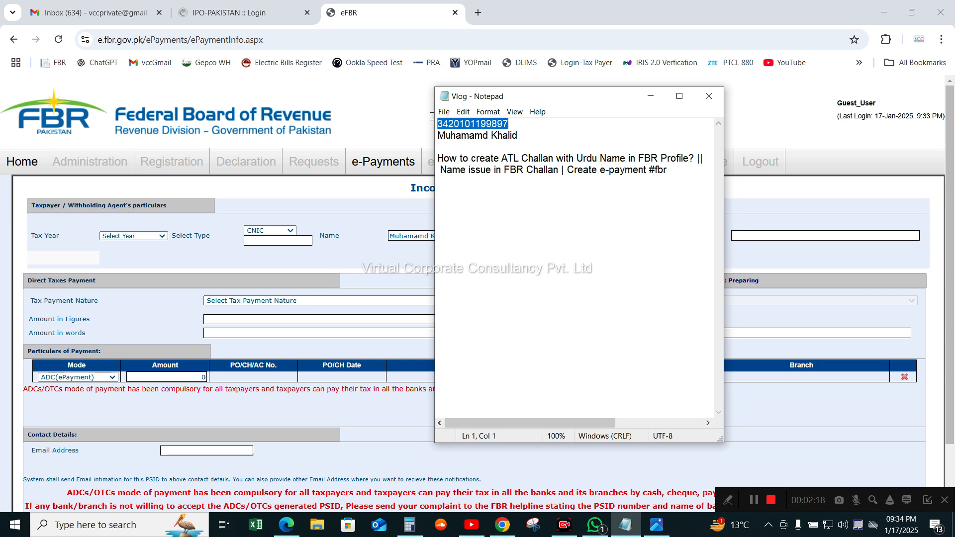
pyautogui.hotkey('ctrl', 'c')
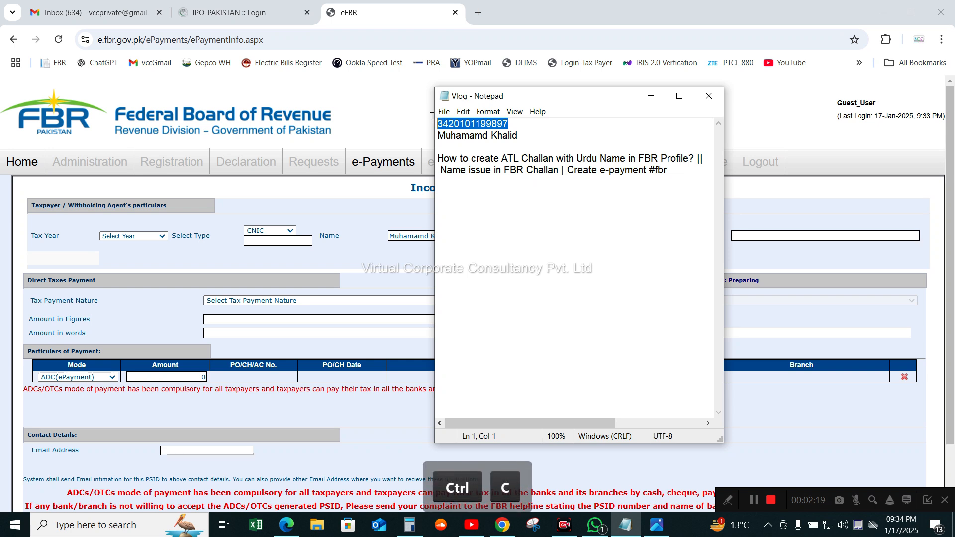
pyautogui.click(268, 237)
pyautogui.hotkey('ctrl', 'v')
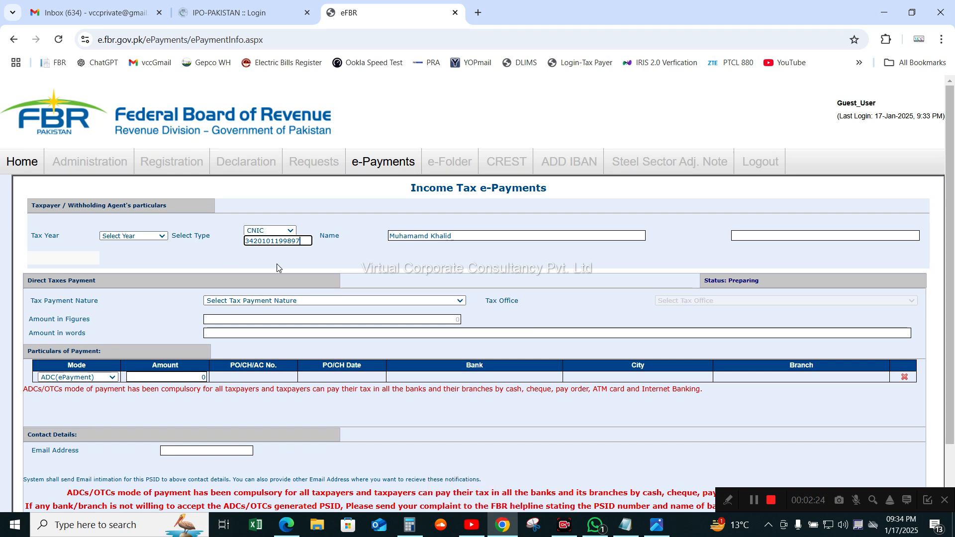
pyautogui.click(399, 298)
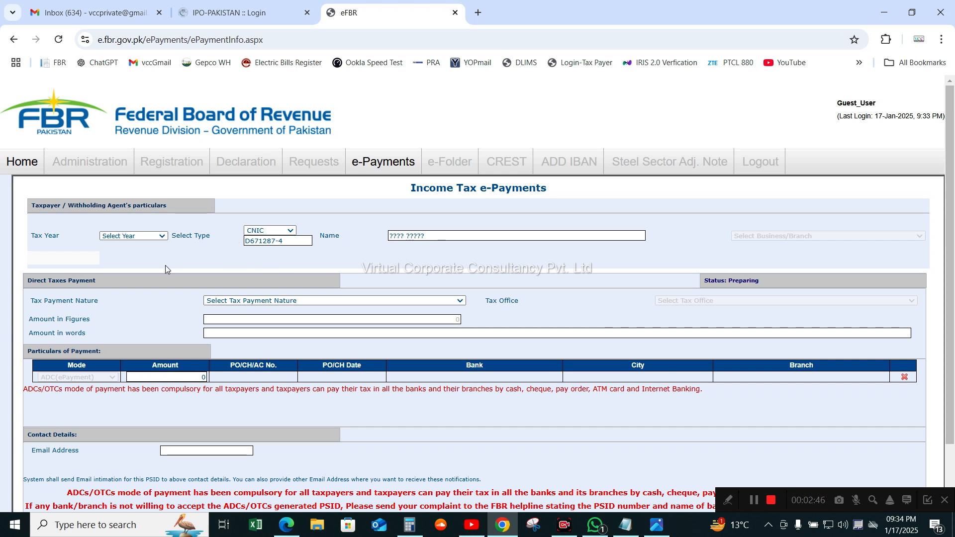
# - Set the tax year to 2024 and the tax payment nature to Misc
pyautogui.click(149, 236)
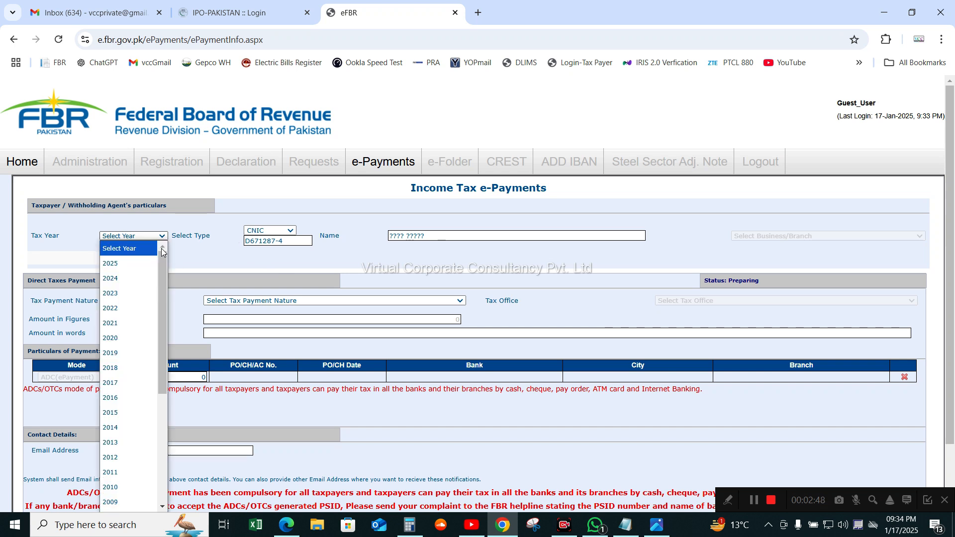
pyautogui.click(142, 280)
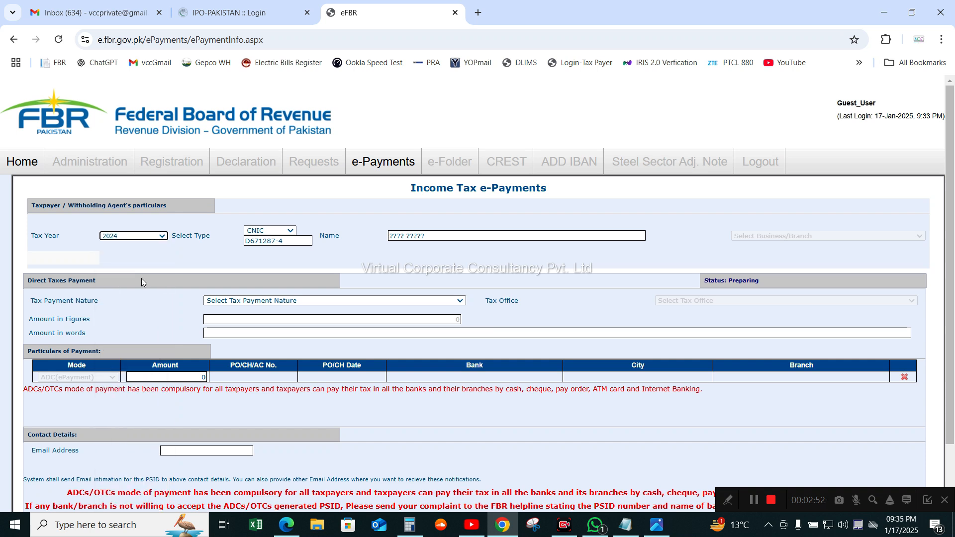
pyautogui.click(460, 302)
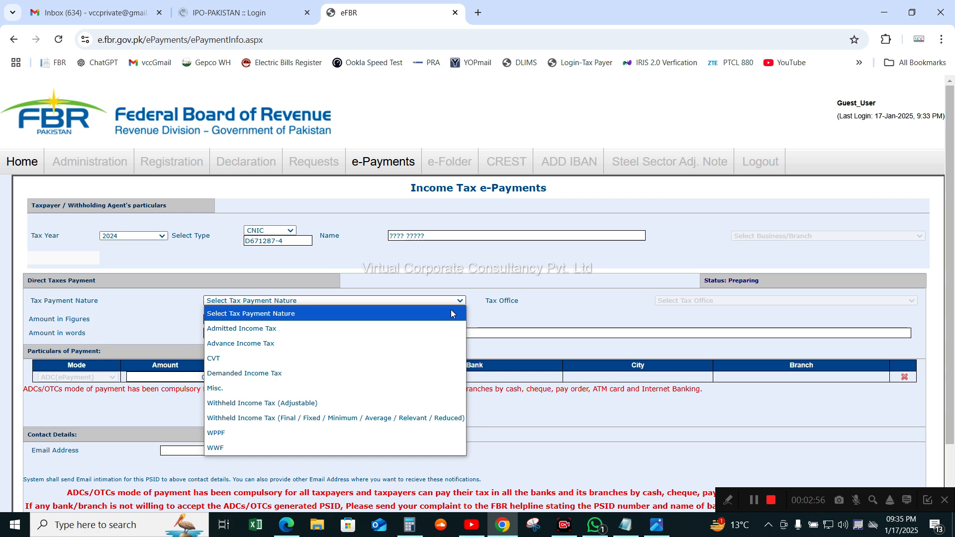
pyautogui.click(416, 384)
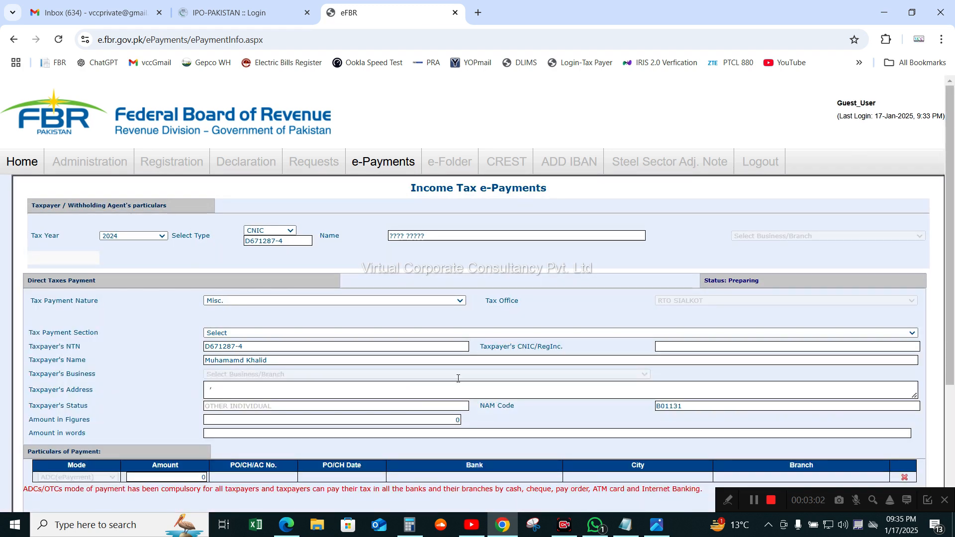
# - Set the tax payment section to 920601 - 182(A) - Surcharge for ATL
pyautogui.scroll(-3, 458, 377)
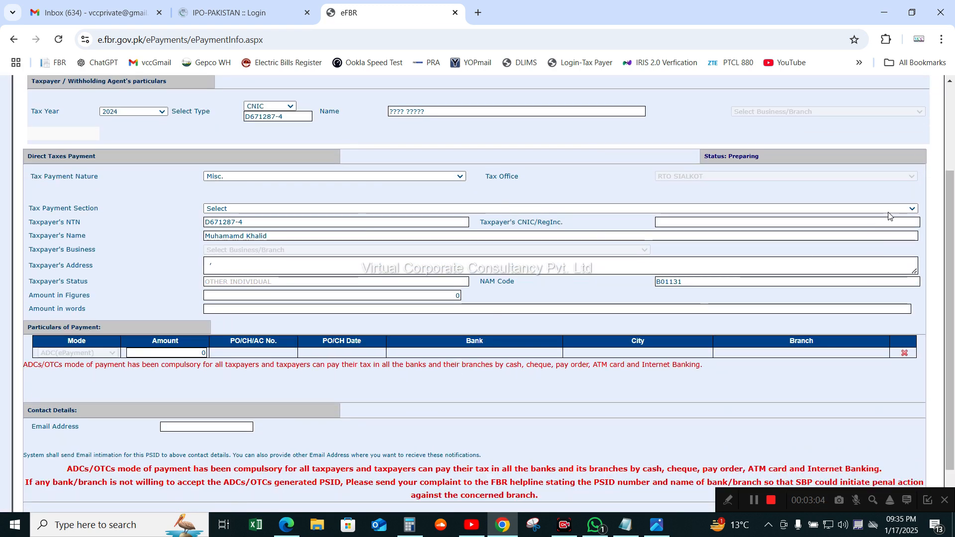
pyautogui.click(909, 209)
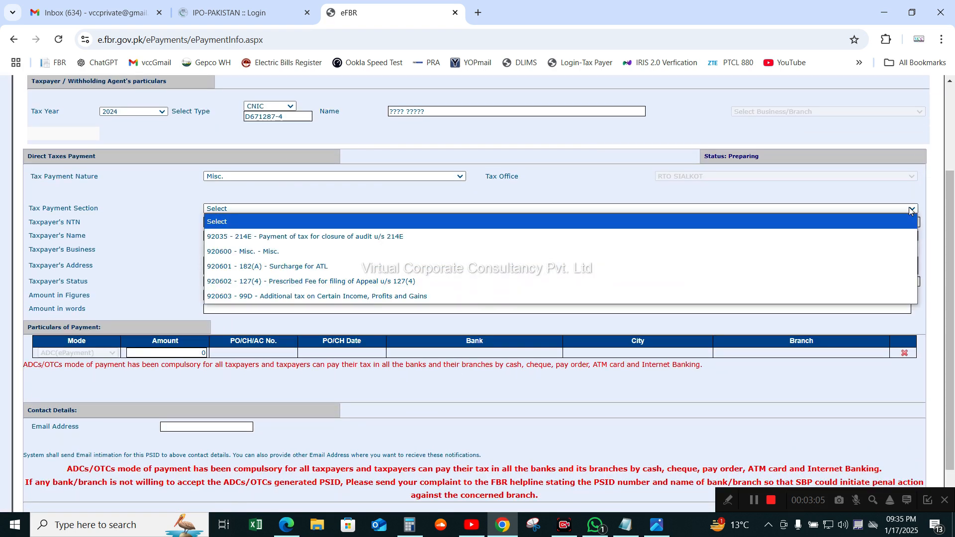
pyautogui.click(840, 266)
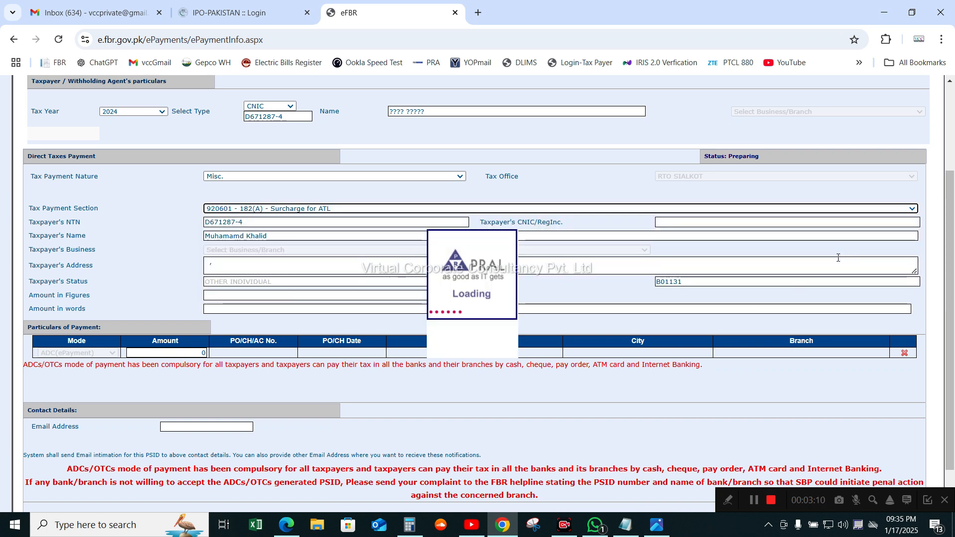
# - Replace the content of the Taxpayer's Address field with the taxpayer's city
pyautogui.click(249, 276)
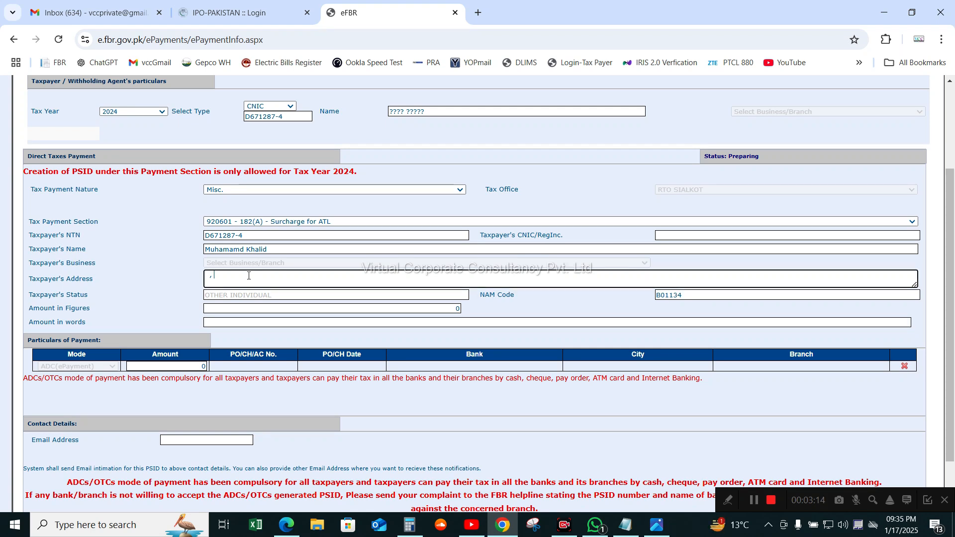
pyautogui.press('BackSpace')
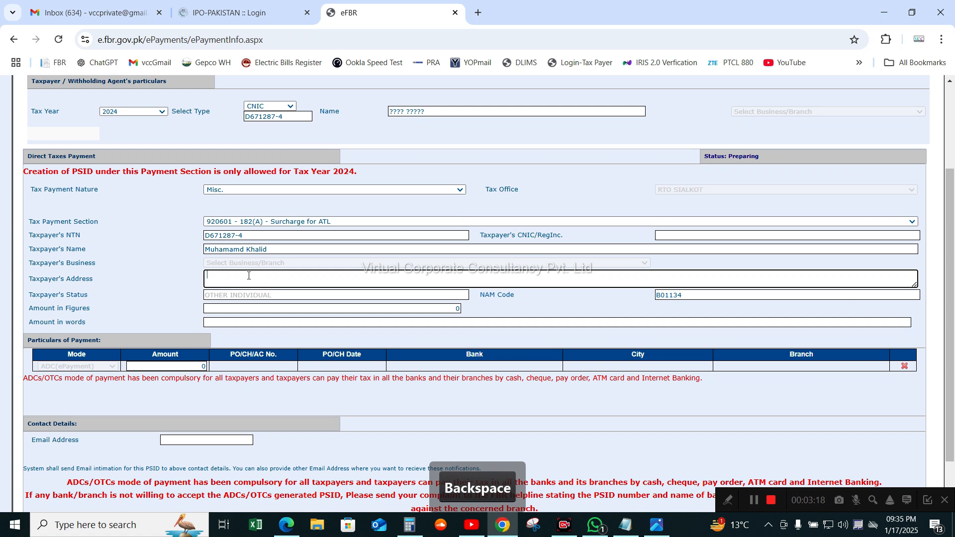
pyautogui.write('S')
pyautogui.press('capslock')
pyautogui.write('ialkot')
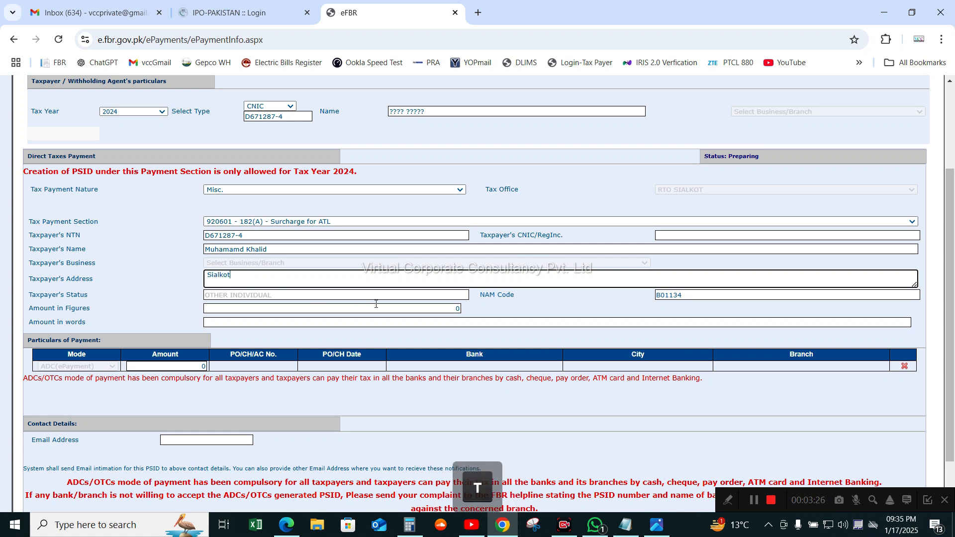
# - Set the payment amount in figures to 1000 and have it applied to the form
pyautogui.click(428, 307)
pyautogui.write('1000')
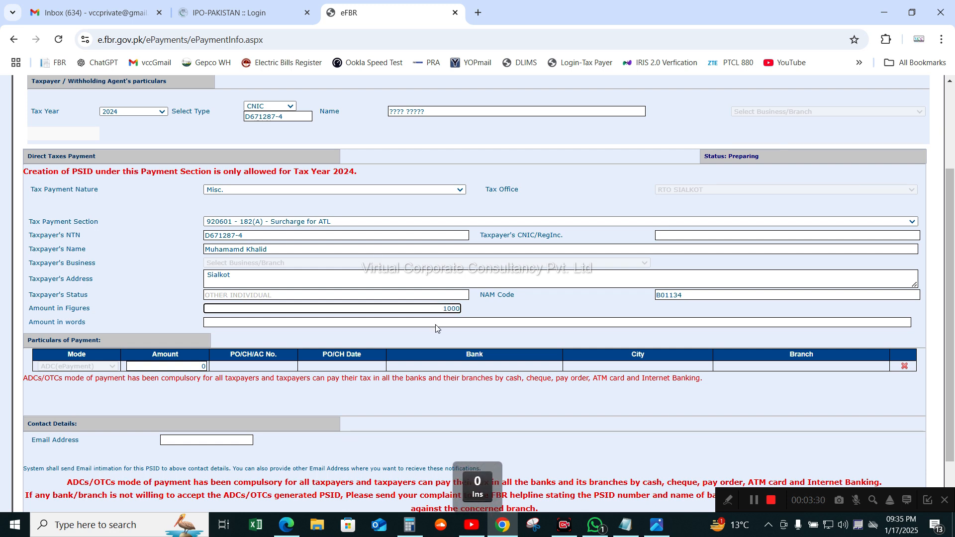
pyautogui.click(434, 324)
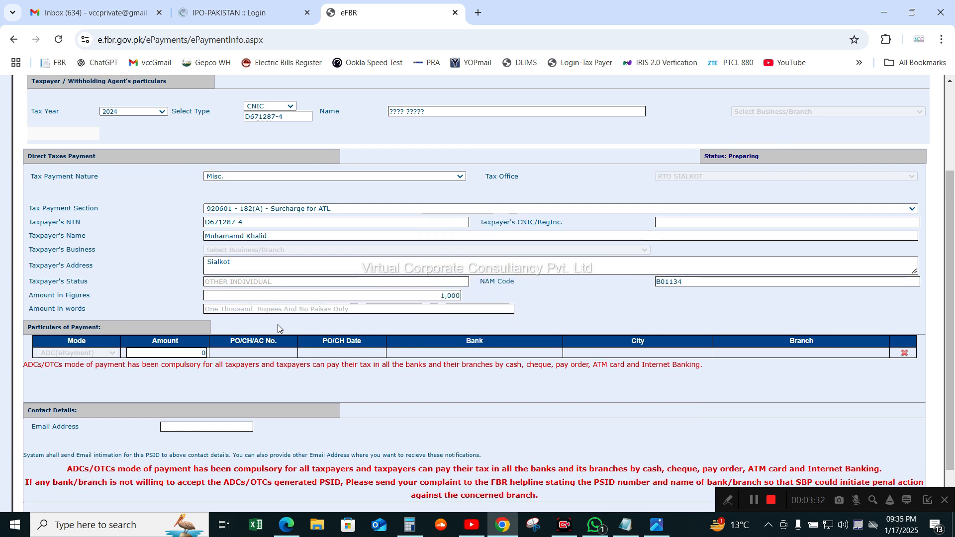
# - Set the amount in the Particulars of Payment row to 1000 and fill in the contact email address
pyautogui.click(197, 349)
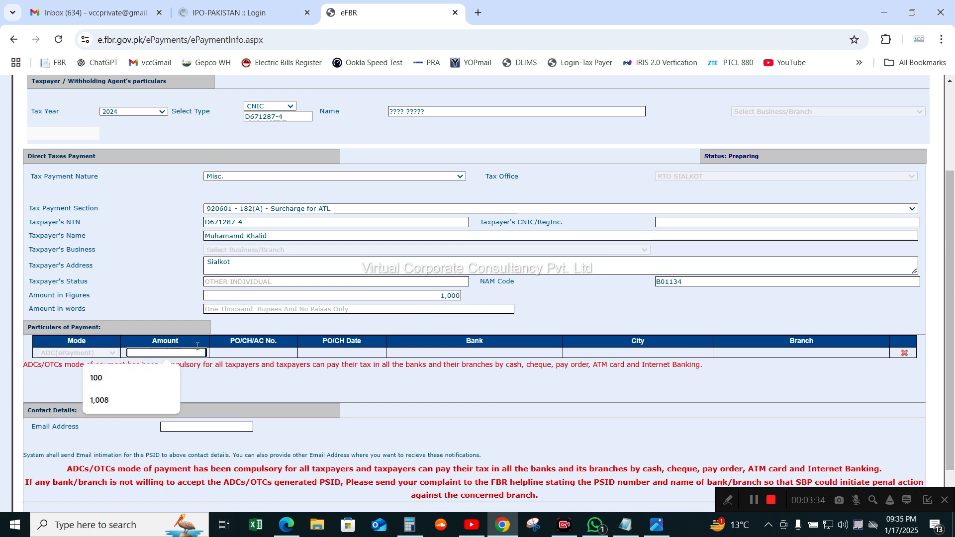
pyautogui.write('1000')
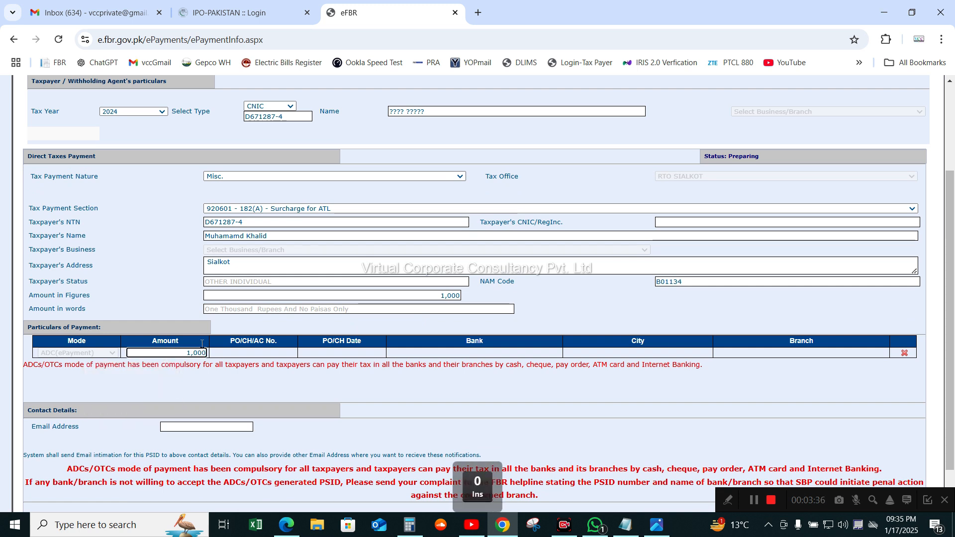
pyautogui.click(216, 426)
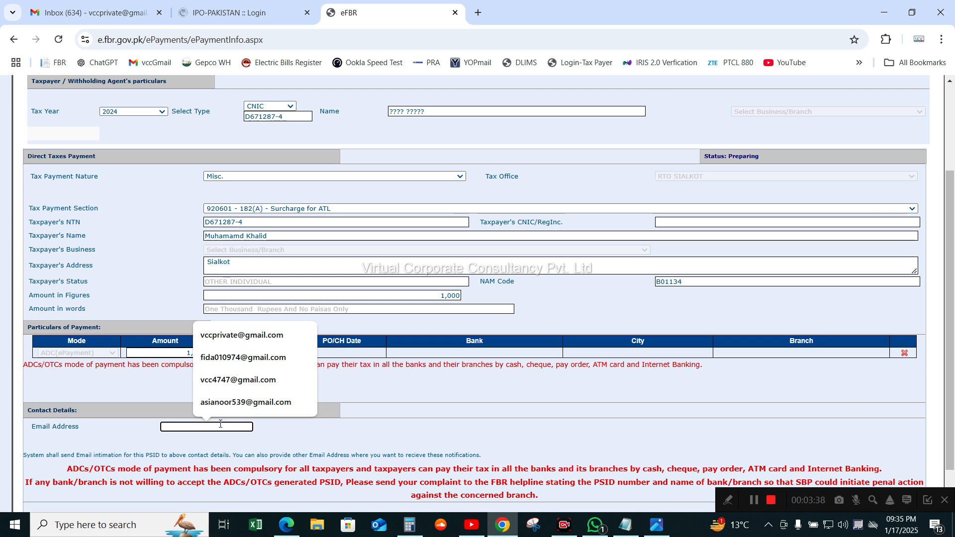
pyautogui.click(254, 341)
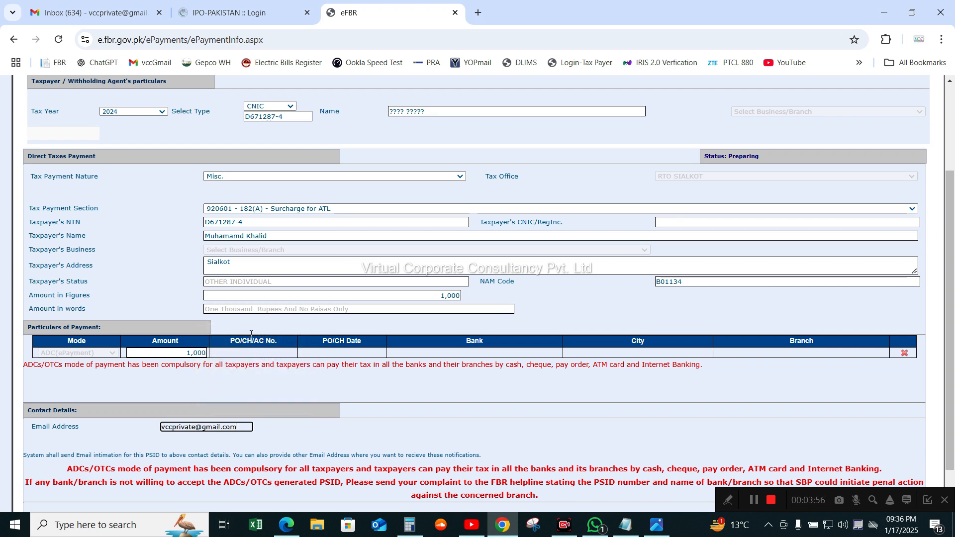
# - Submit the completed payment form and review the entered details on the confirmation page
pyautogui.scroll(-1, 332, 398)
pyautogui.click(430, 477)
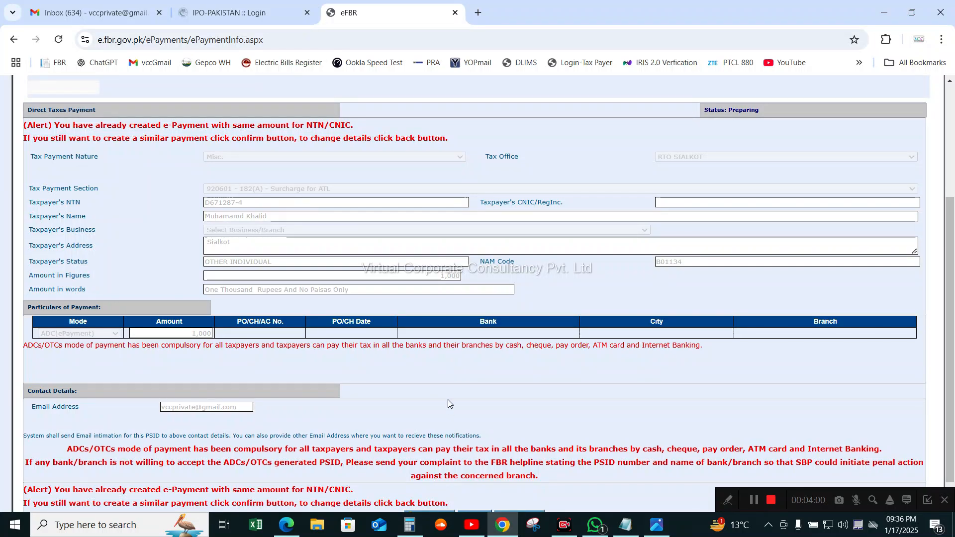
pyautogui.scroll(-1, 449, 388)
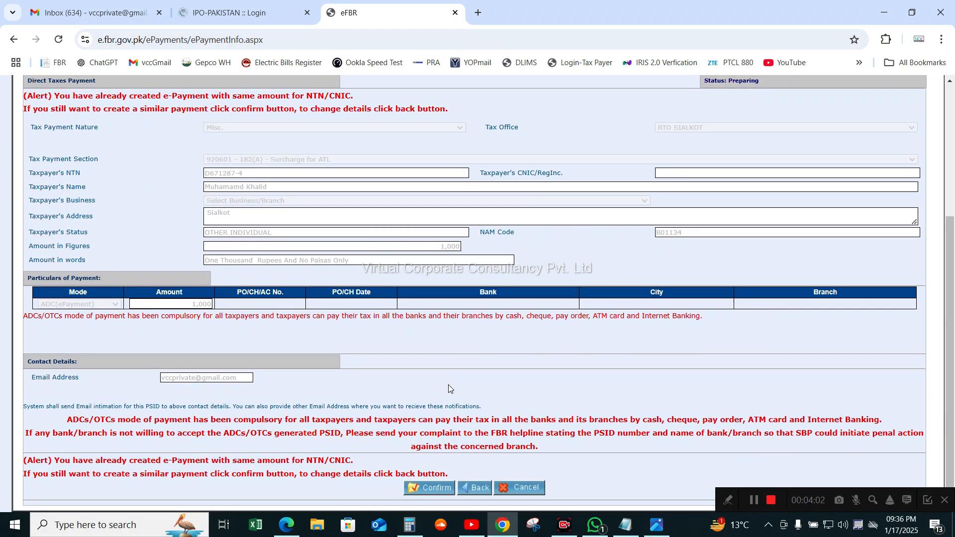
pyautogui.scroll(1, 424, 378)
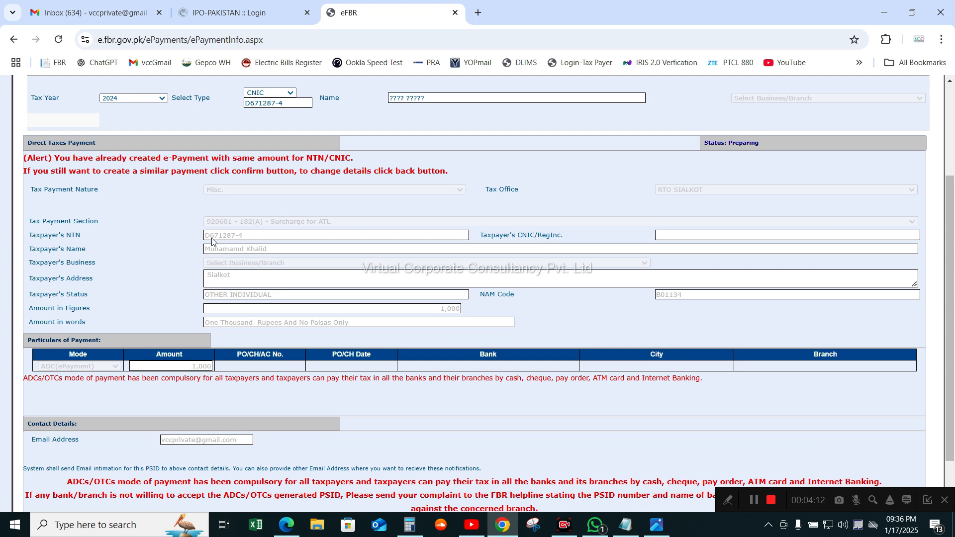
# - Check the Name entry in the SC NAME.JPG image in Photos, return to the eFBR form in Chrome and confirm the payment
pyautogui.click(649, 525)
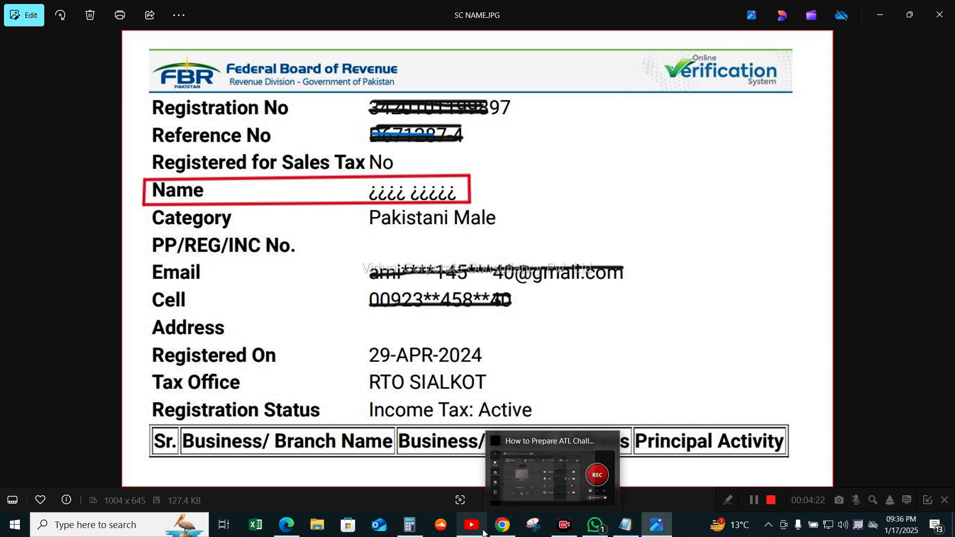
pyautogui.click(502, 526)
pyautogui.scroll(-2, 421, 408)
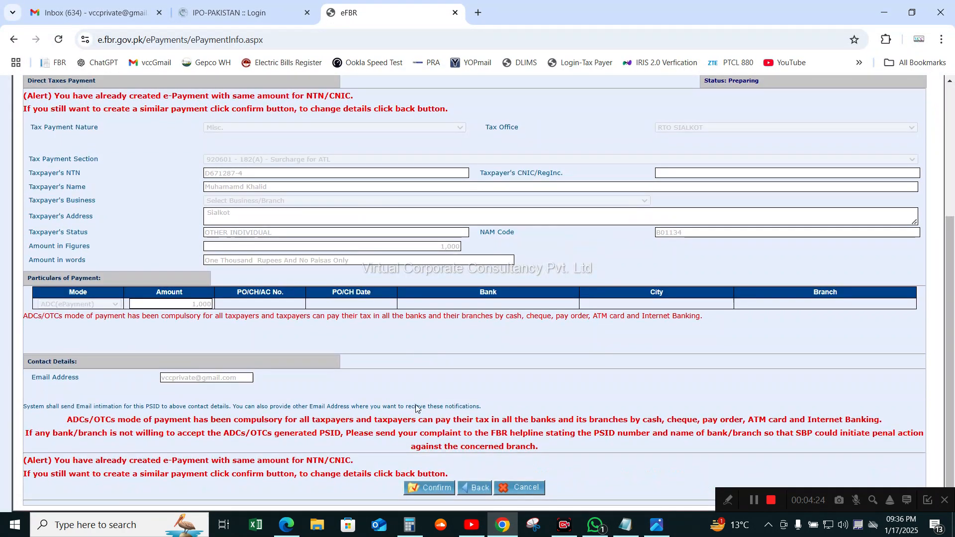
pyautogui.click(432, 488)
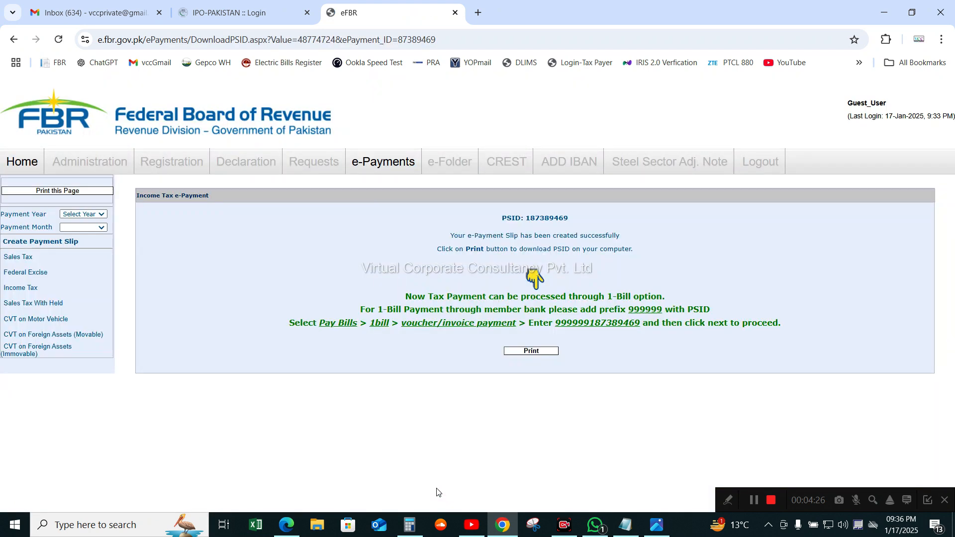
# - Download the created payment slip and open the PDF to review the challan's tax, taxpayer and payment details
pyautogui.click(529, 352)
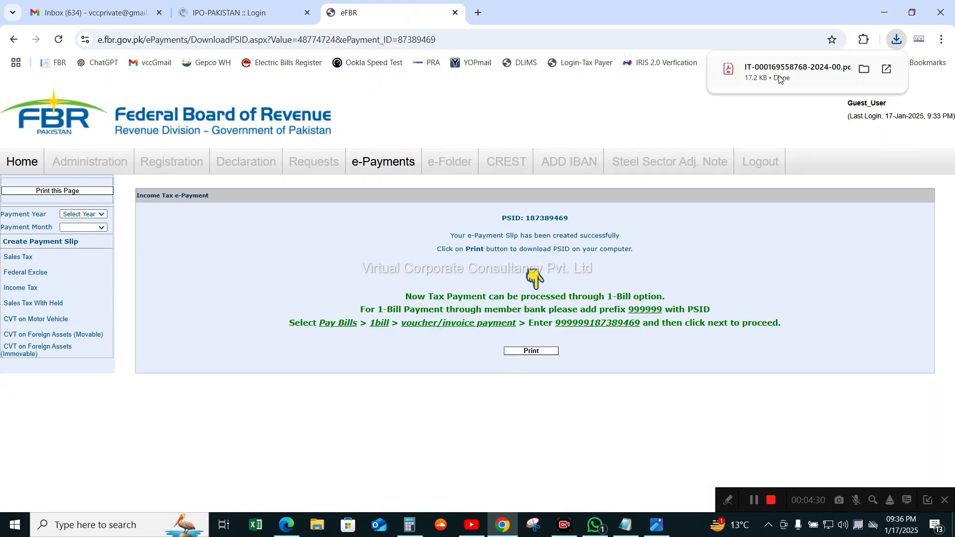
pyautogui.click(779, 79)
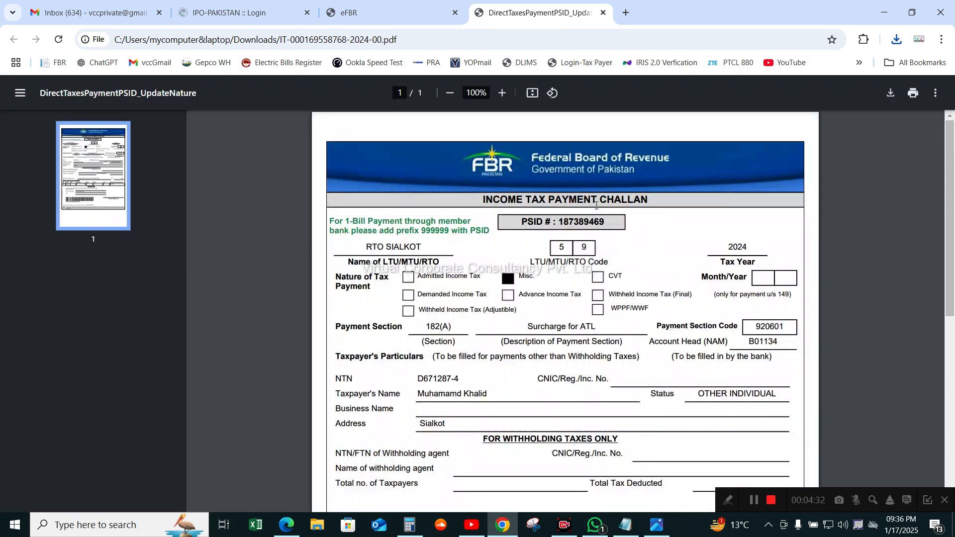
pyautogui.scroll(-3, 597, 204)
pyautogui.scroll(3, 596, 208)
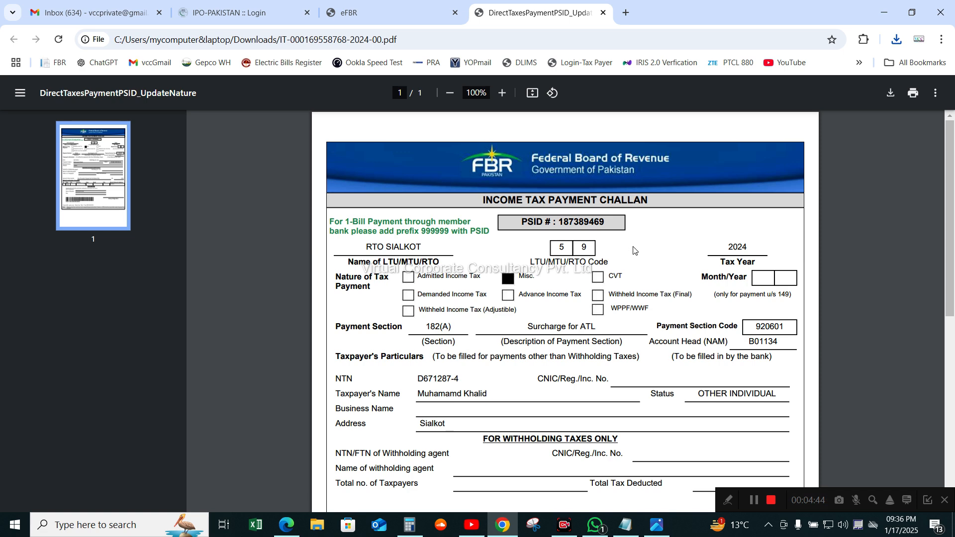
pyautogui.scroll(-3, 634, 251)
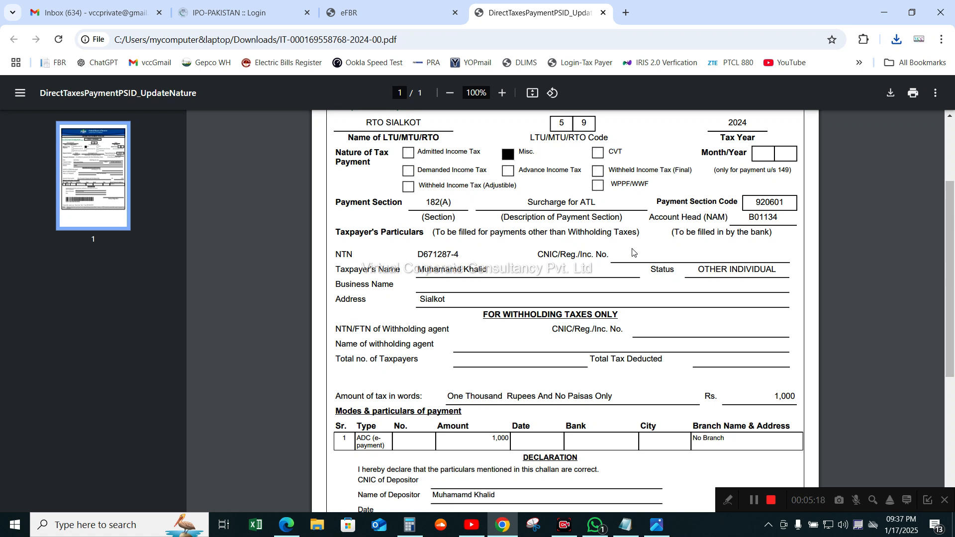
pyautogui.scroll(2, 632, 252)
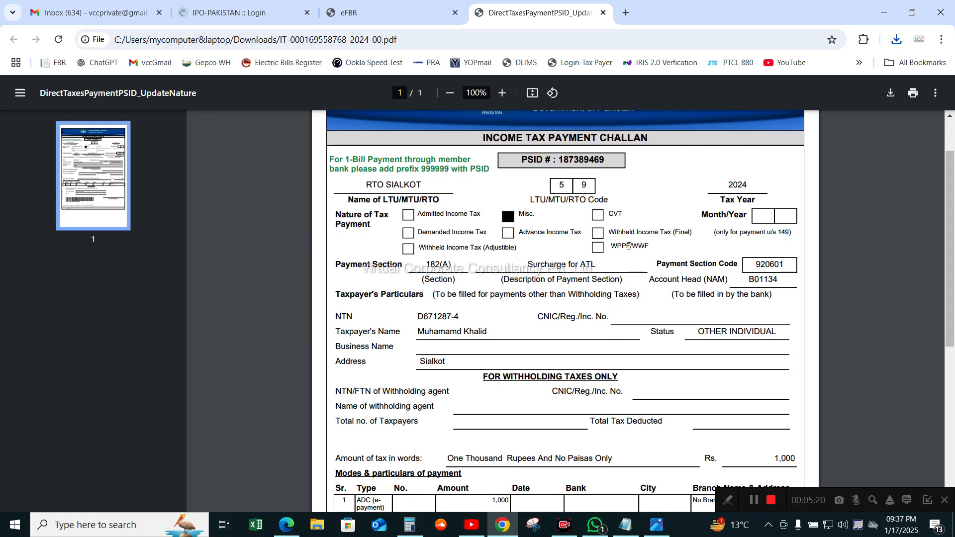
pyautogui.scroll(-1, 630, 266)
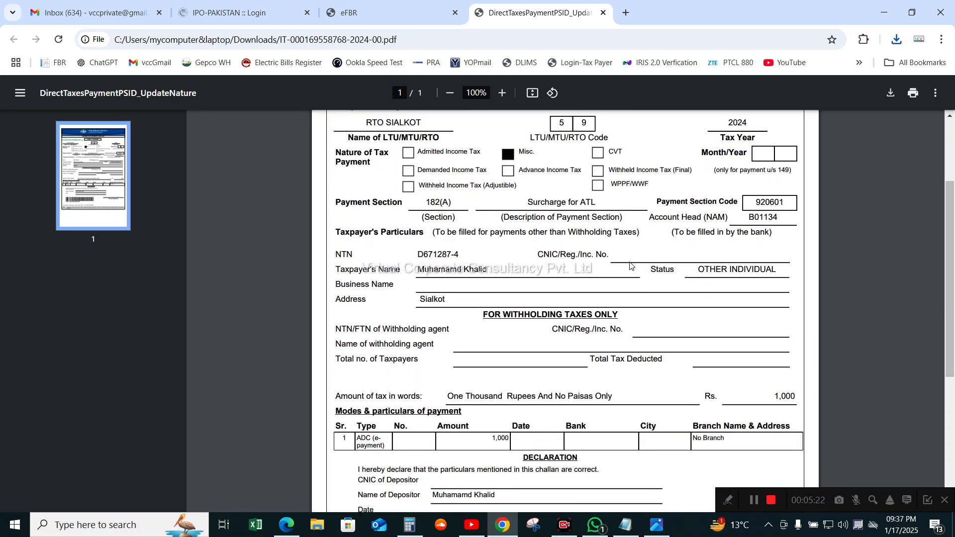